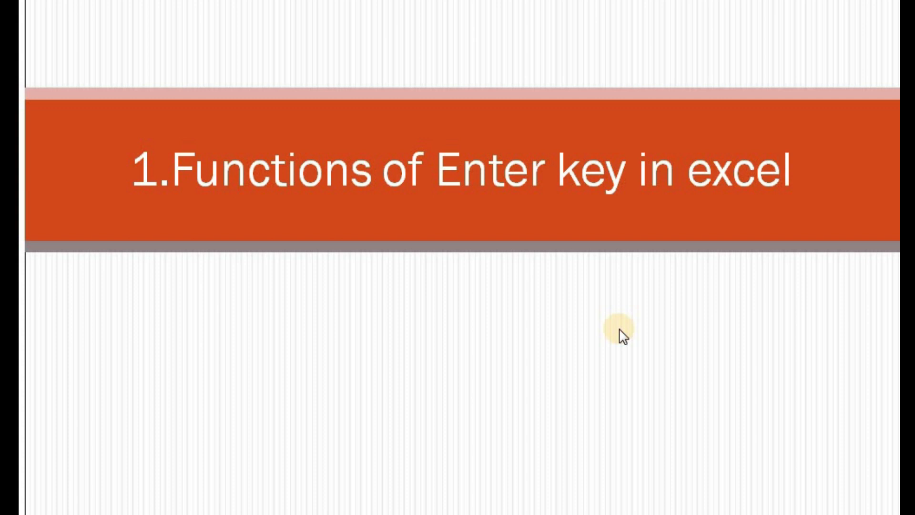
- Advance the slideshow through topic 2 to topic 3, converting rows into columns
click(623, 336)
click(641, 363)
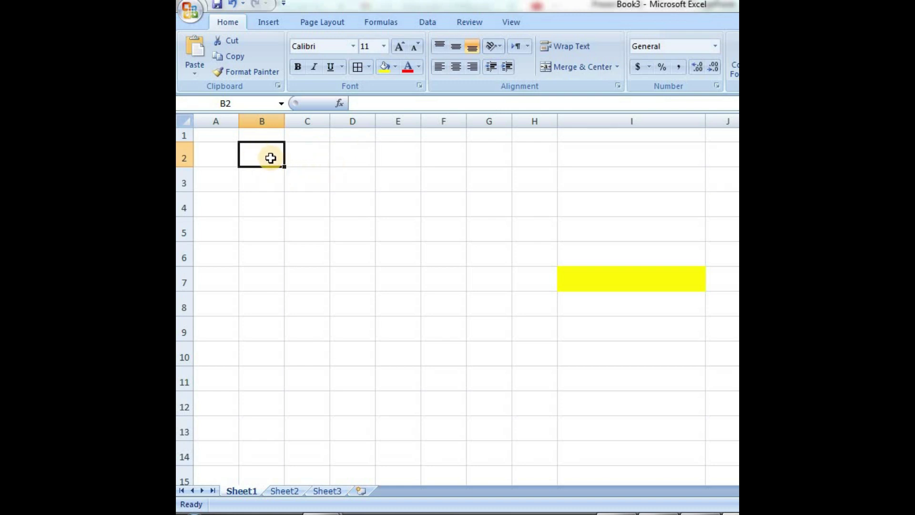
click(339, 159)
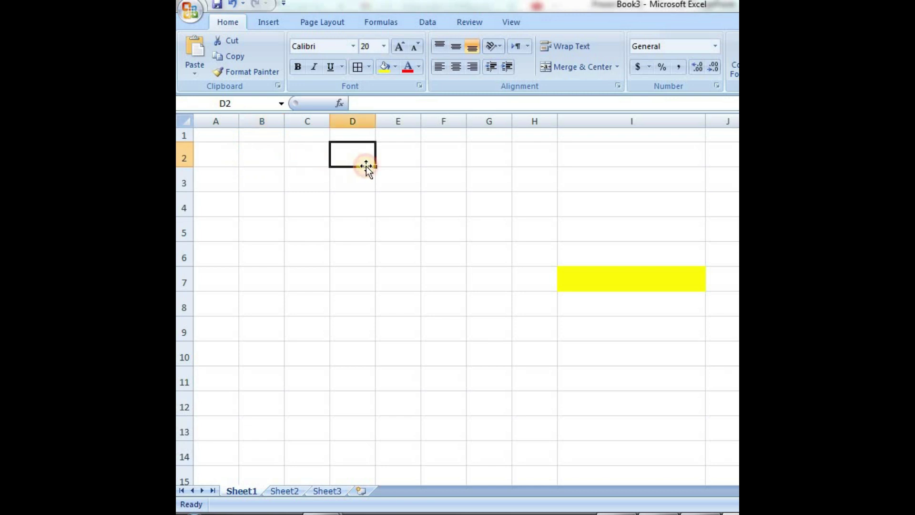
click(381, 163)
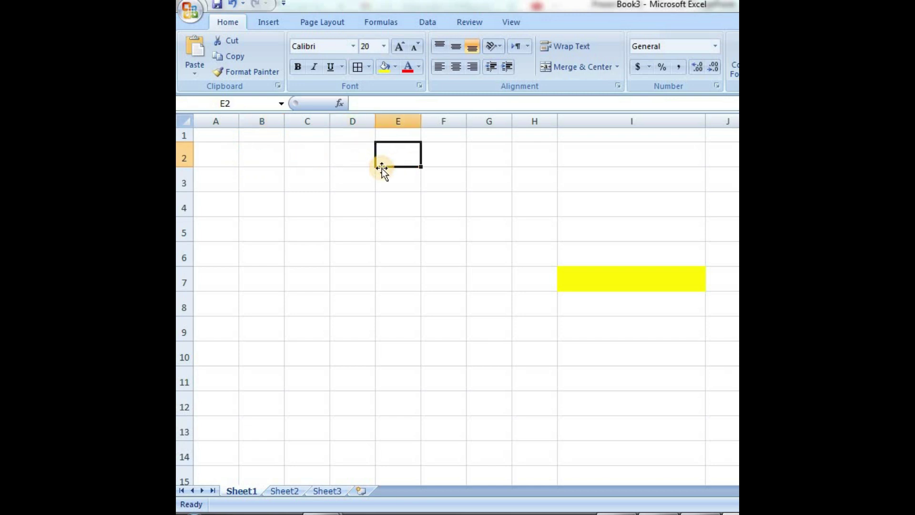
click(407, 199)
click(353, 178)
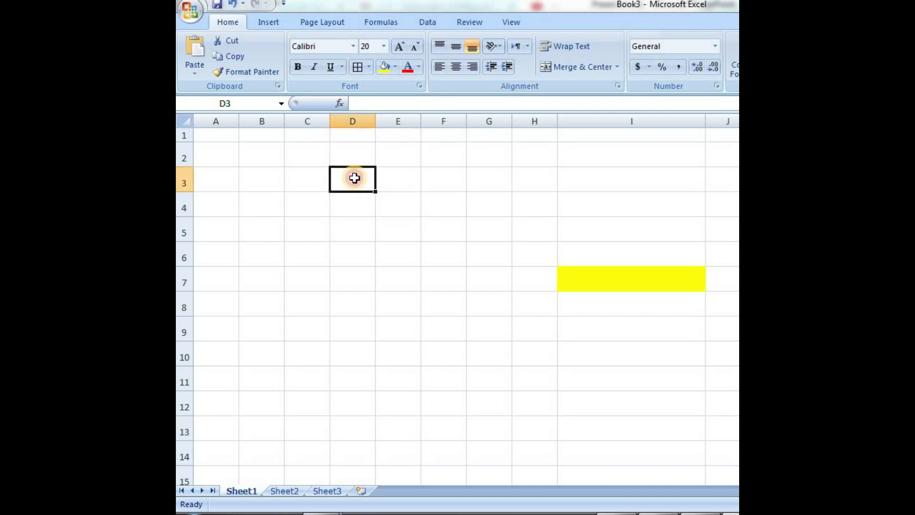
key(Down)
key(Down)
key(Down)
key(Down)
key(Down)
key(Down)
key(Down)
key(Down)
key(Down)
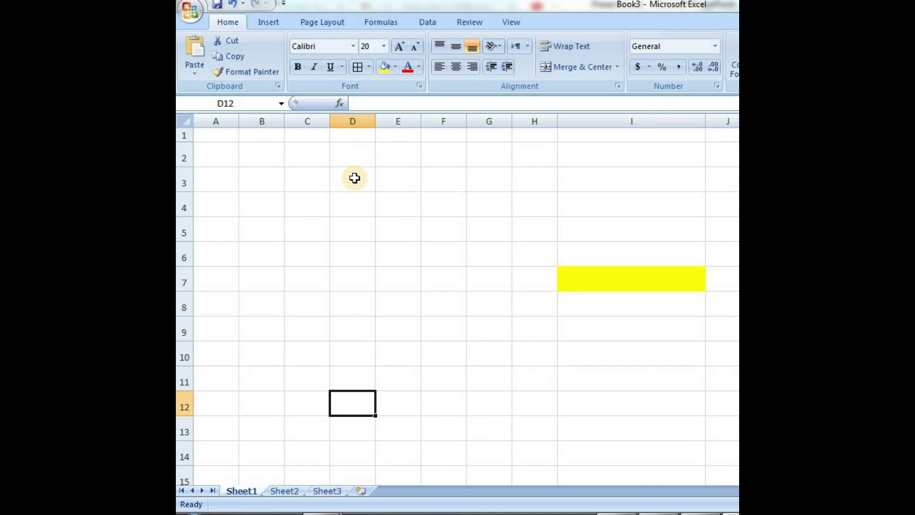
- In Excel Options > Advanced, set the 'After pressing Enter' direction to Right, then test it with Enter
click(190, 10)
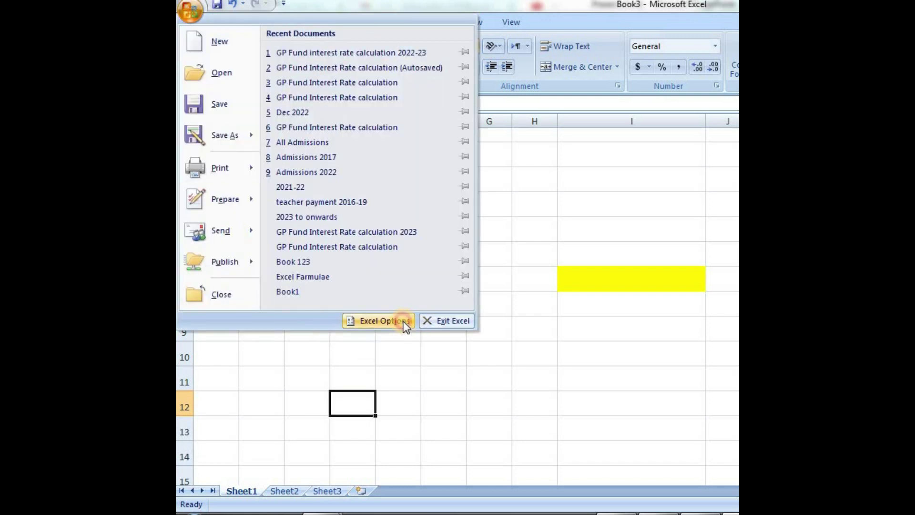
click(404, 320)
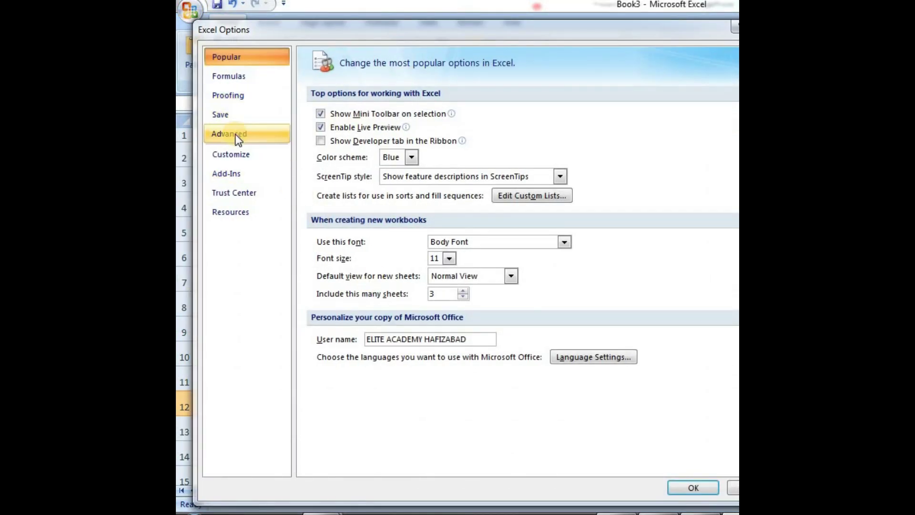
click(235, 133)
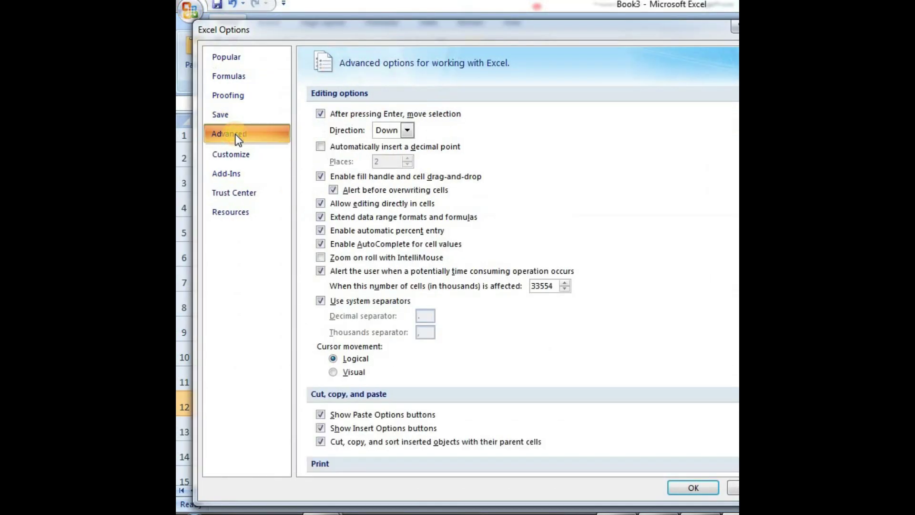
click(410, 131)
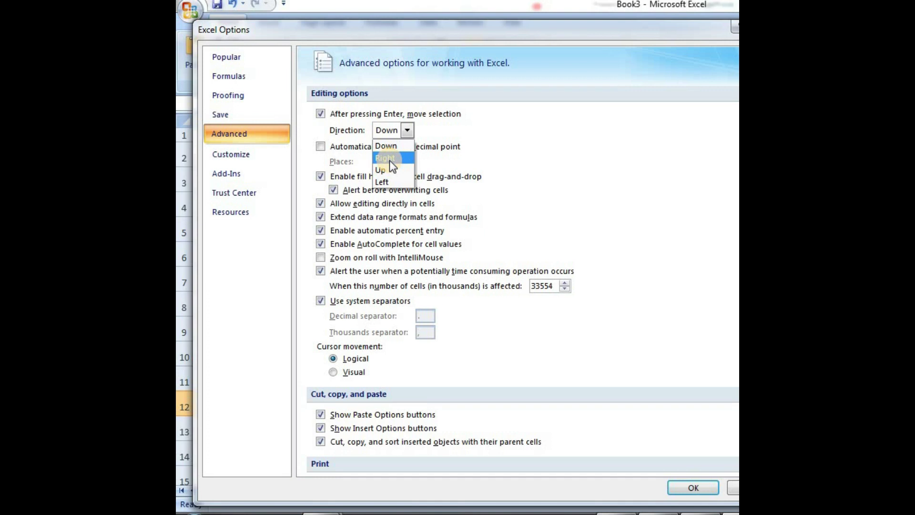
click(390, 160)
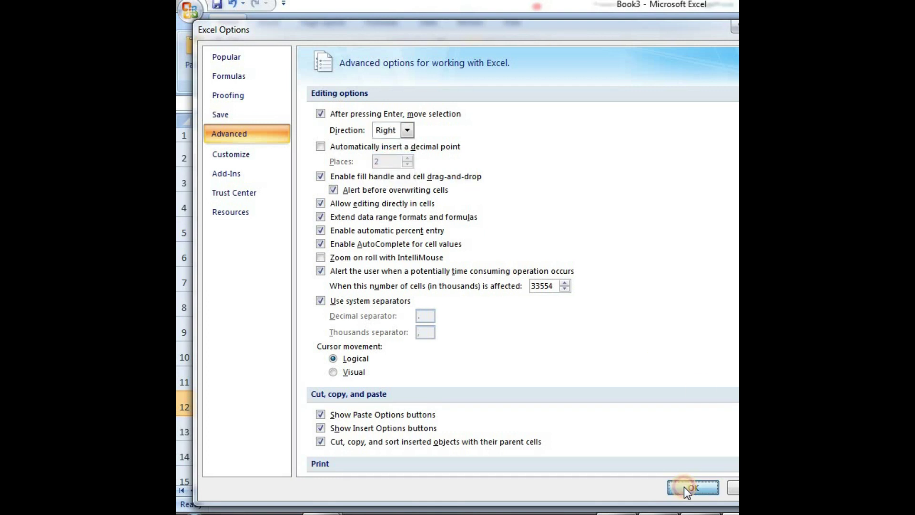
click(692, 487)
key(Return)
key(Return)
key(Return)
key(Return)
key(Return)
key(Return)
- Move the selection back left to column D with Shift+Enter
key(shift+Return)
key(shift+Return)
key(shift+Return)
key(shift+Return)
key(shift+Return)
key(shift+Return)
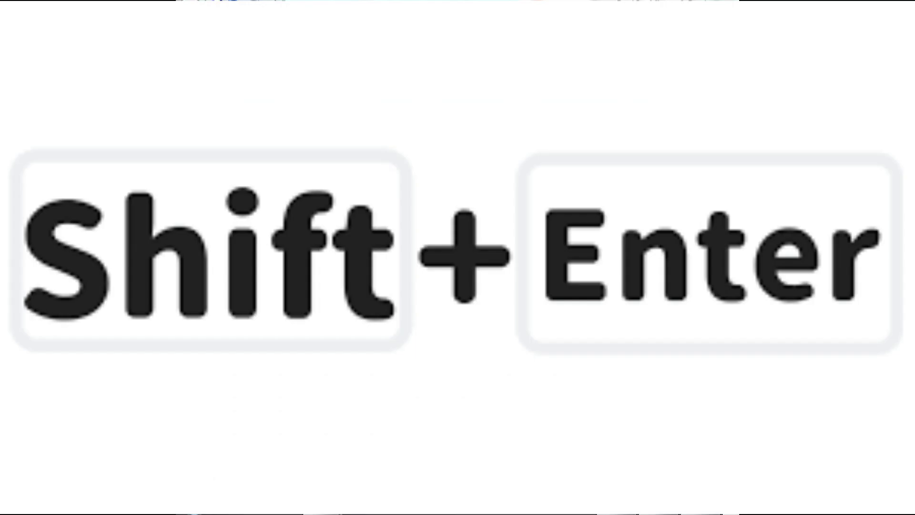
key(shift+Return)
key(shift+Return)
key(shift+Return)
key(shift+Return)
key(shift+Return)
key(shift+Return)
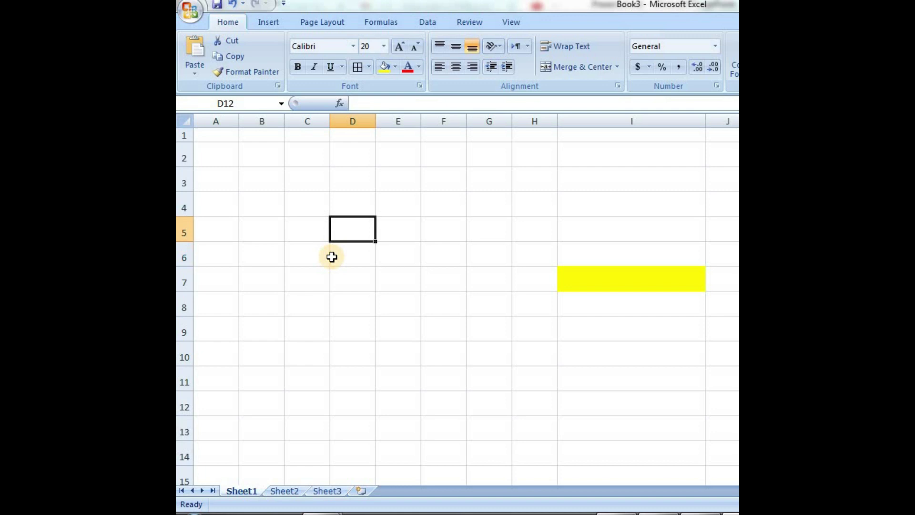
key(shift+Return)
key(shift+Return)
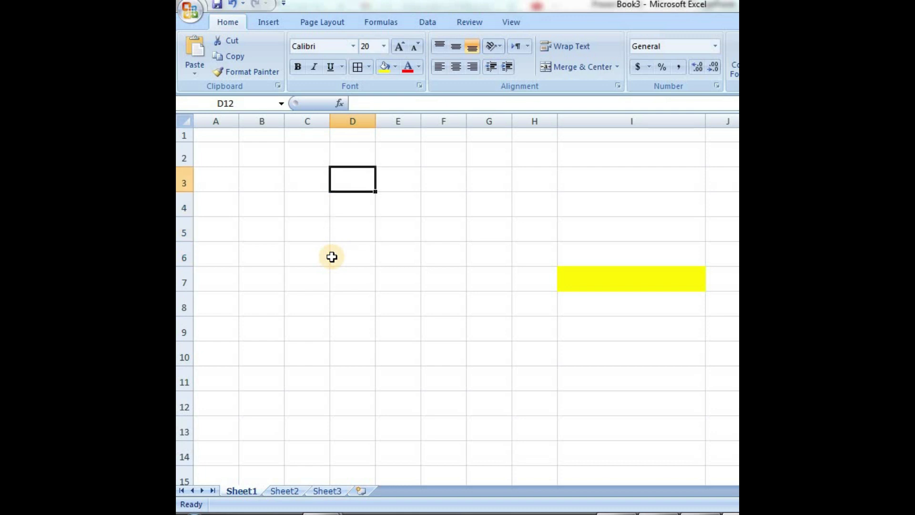
key(shift+Return)
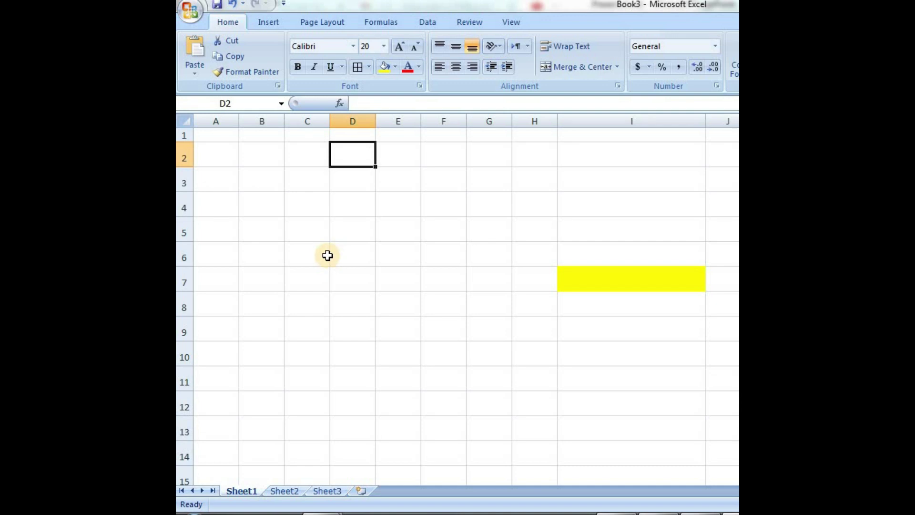
click(344, 231)
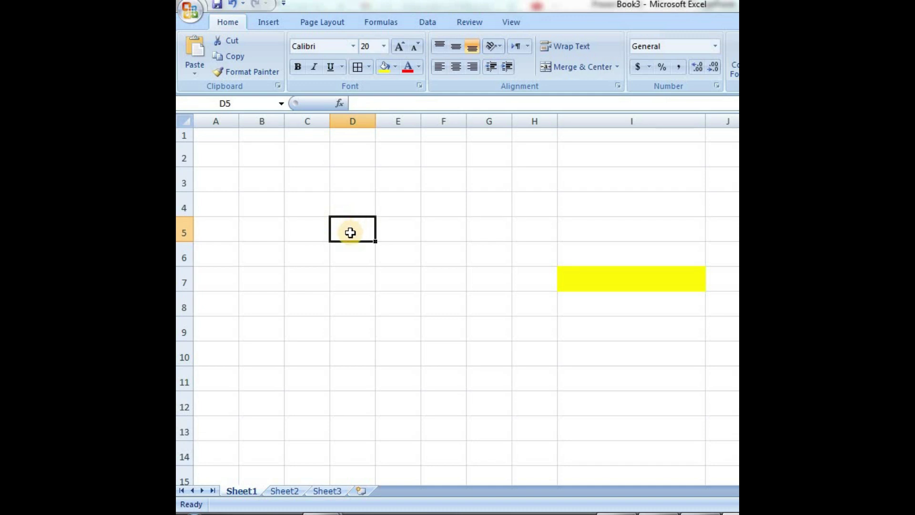
- Enter 'the elite acafdemy hafizabad' in D5 and AutoFit column D to its width
text(the)
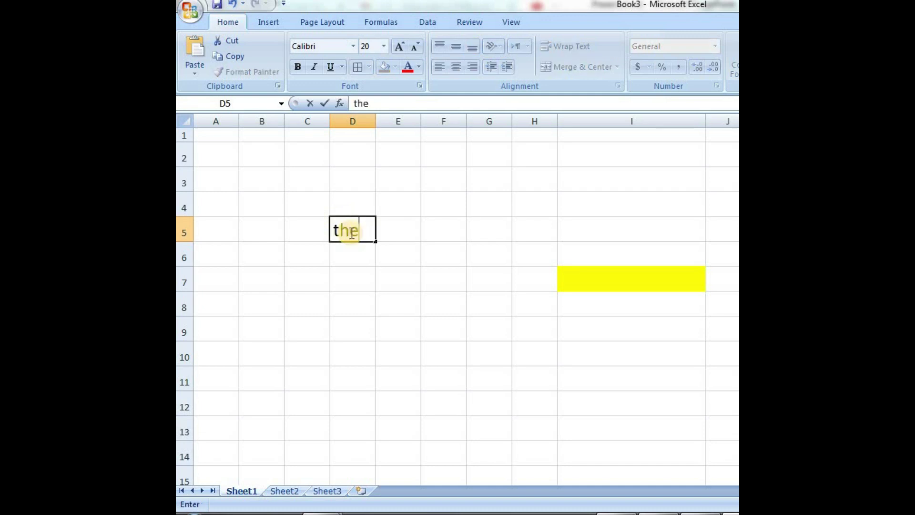
text( elite acafdemy ha)
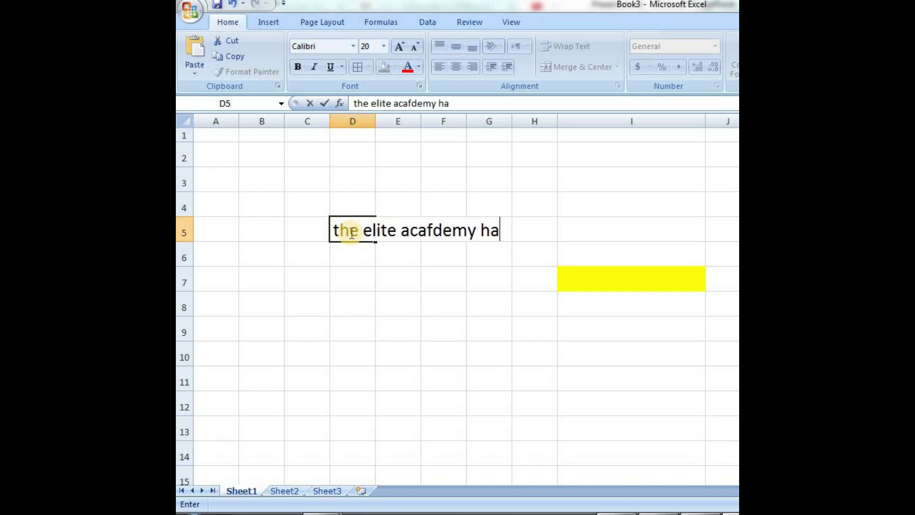
text(fizabad)
key(Return)
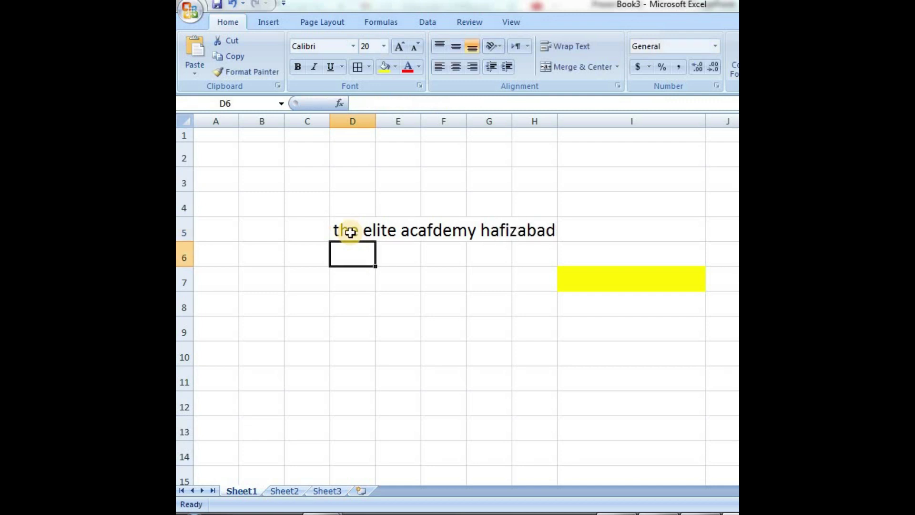
click(350, 232)
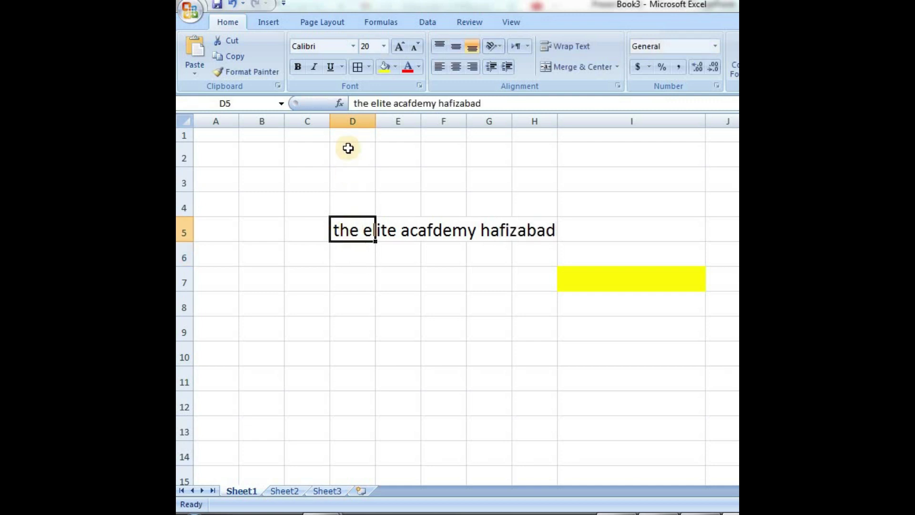
double_click(375, 117)
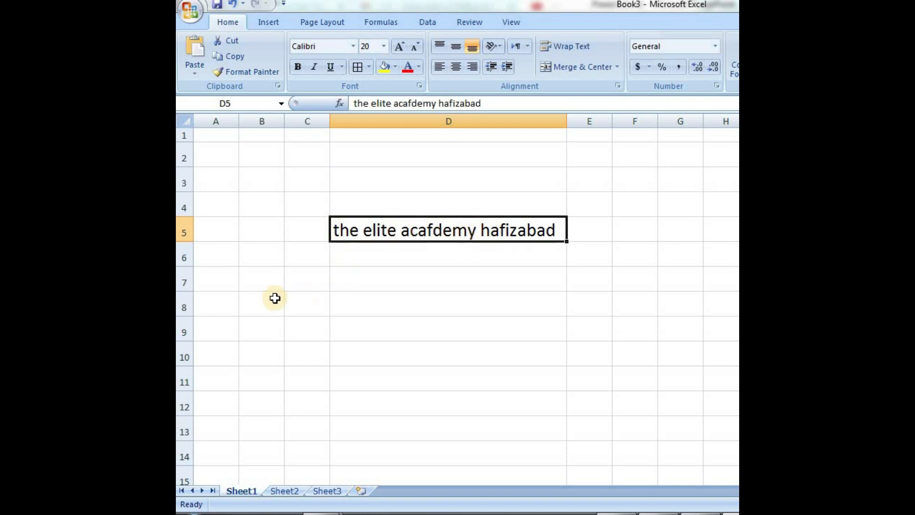
- Enter 'the elite', 'academy' and 'hafizabad' as three lines in cell B8 using Alt+Enter
click(258, 302)
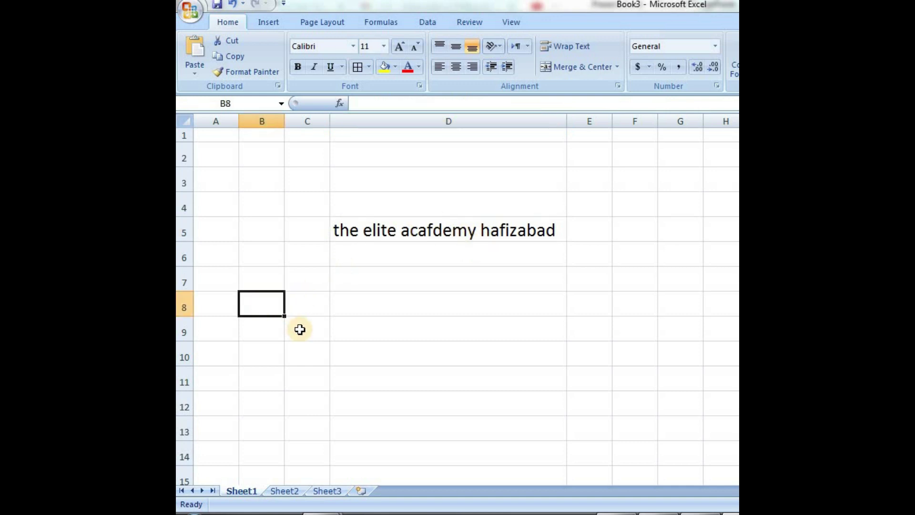
text(the elite)
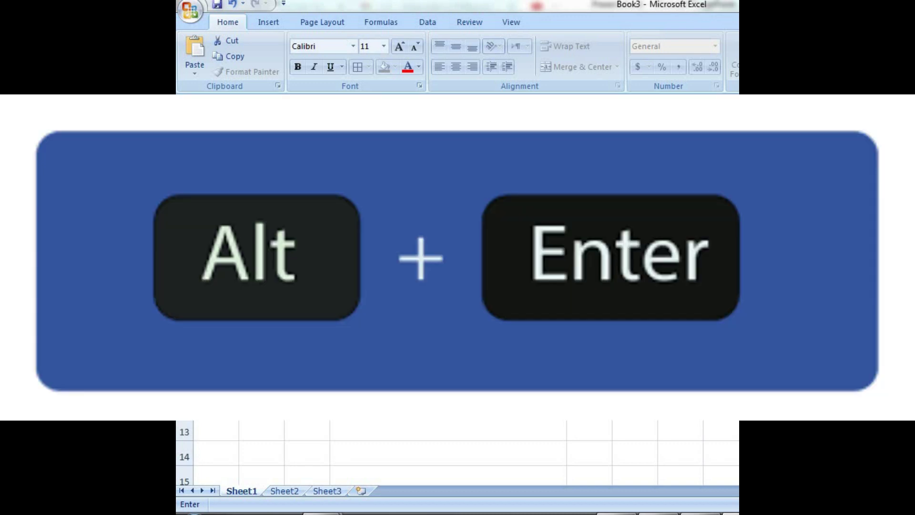
key(alt+Return)
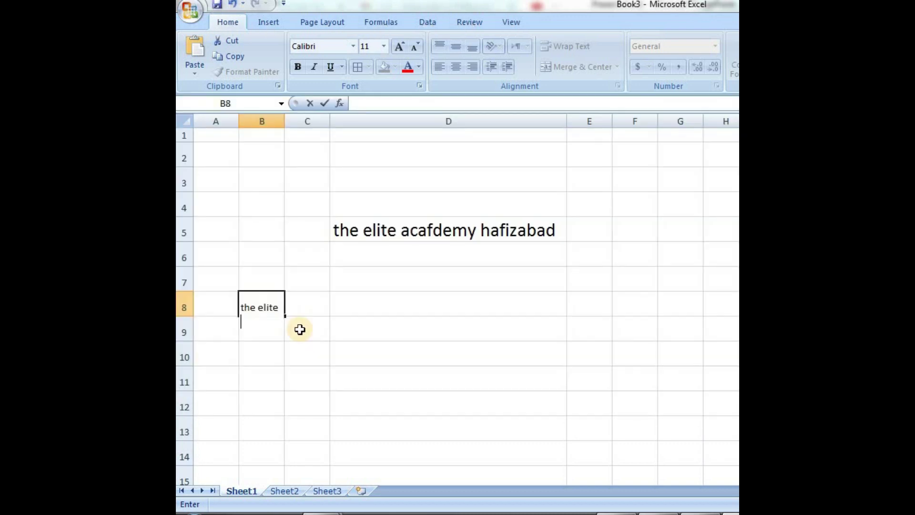
text(academy)
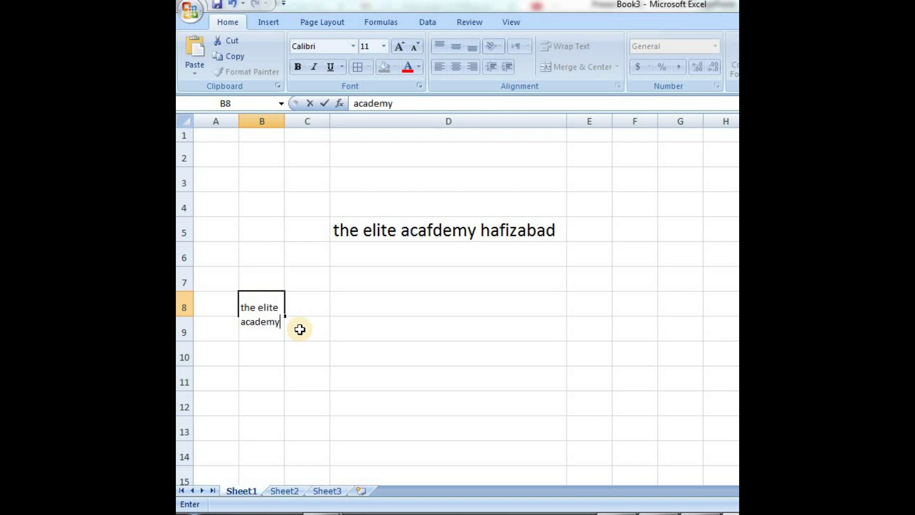
key(alt+Return)
text(hafizabad)
key(Return)
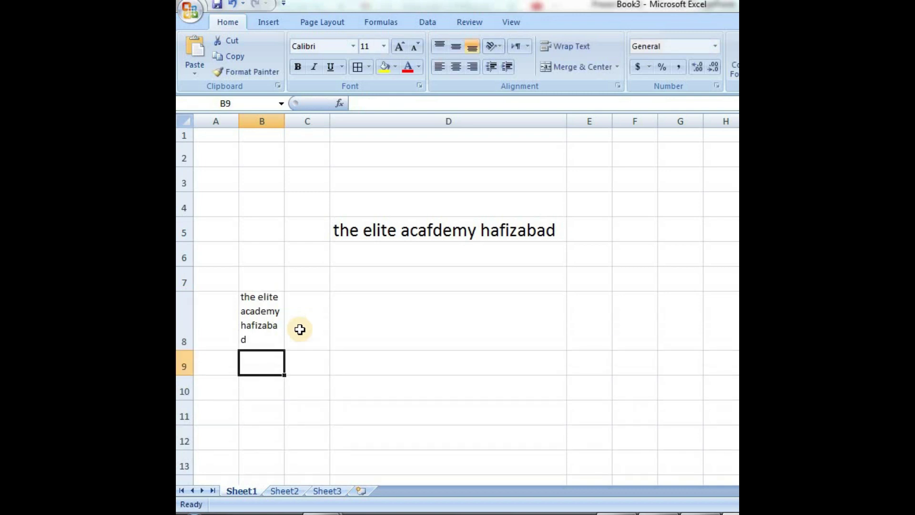
- AutoFit column B to its three-line entry and select the heading cell D5
double_click(286, 121)
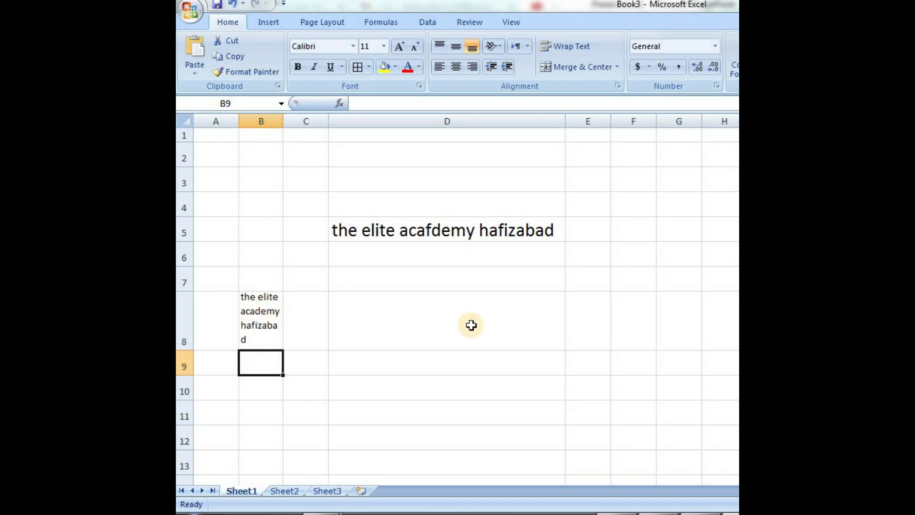
click(431, 225)
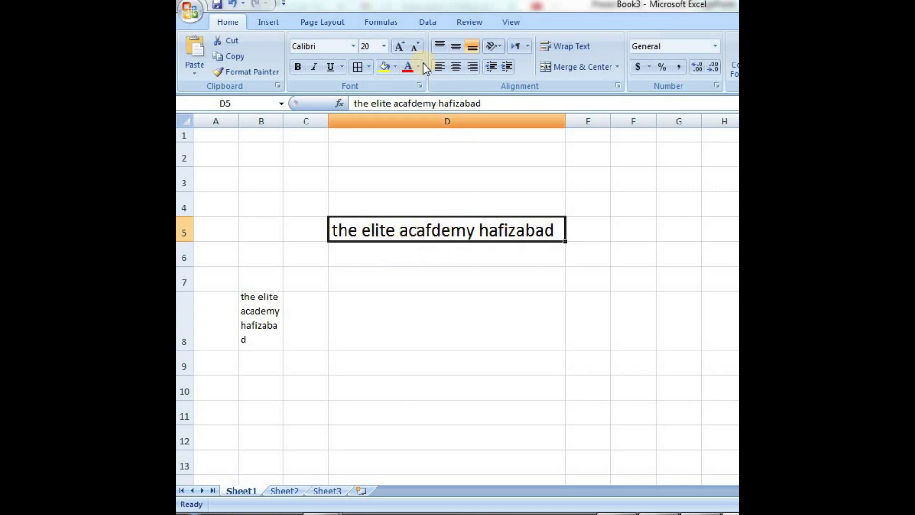
- Size the D5 heading to 16 pt (after growing it to 26) and give the cell a yellow fill
click(402, 47)
click(404, 47)
click(405, 48)
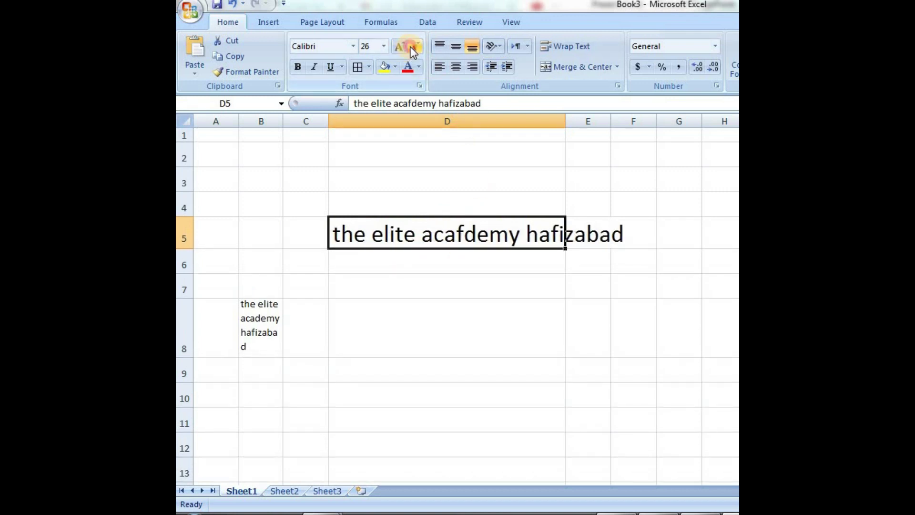
click(410, 46)
click(410, 46)
click(411, 46)
click(410, 47)
click(410, 46)
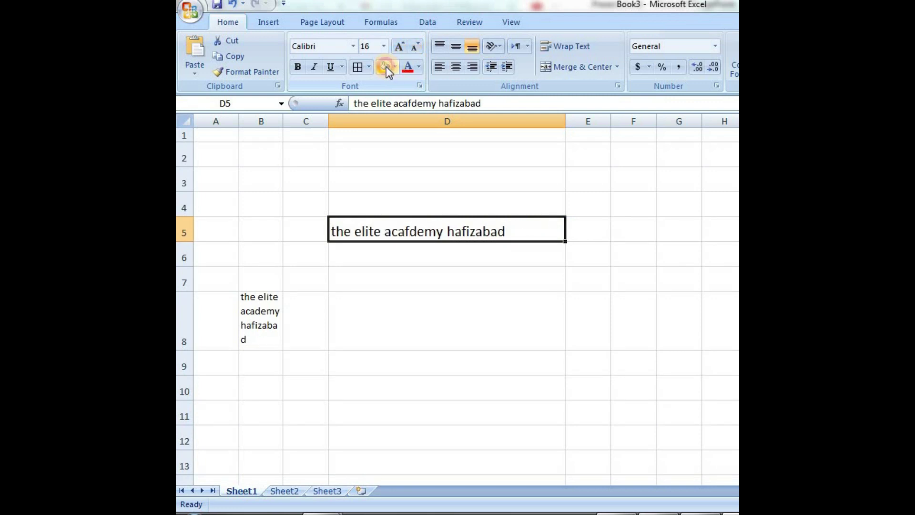
click(386, 67)
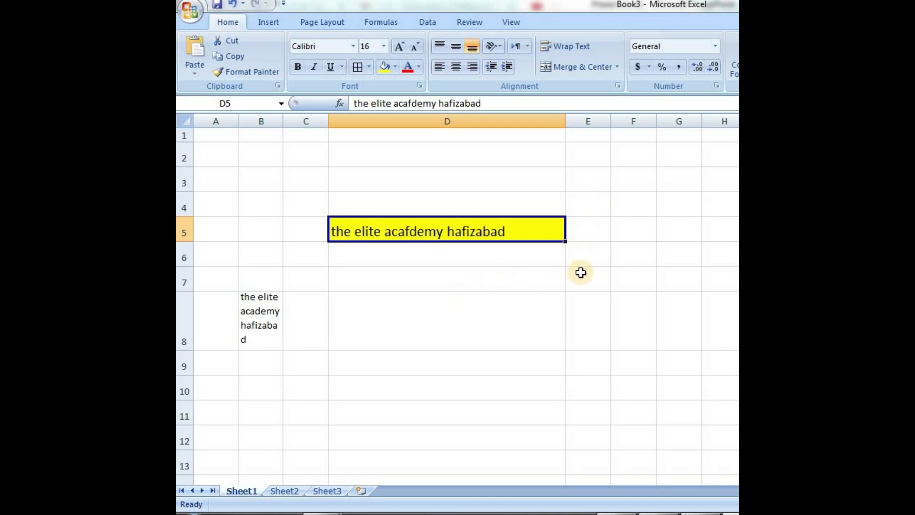
- Select the block E7:H12, reselecting after accidentally narrowing column G
drag(593, 280, 703, 455)
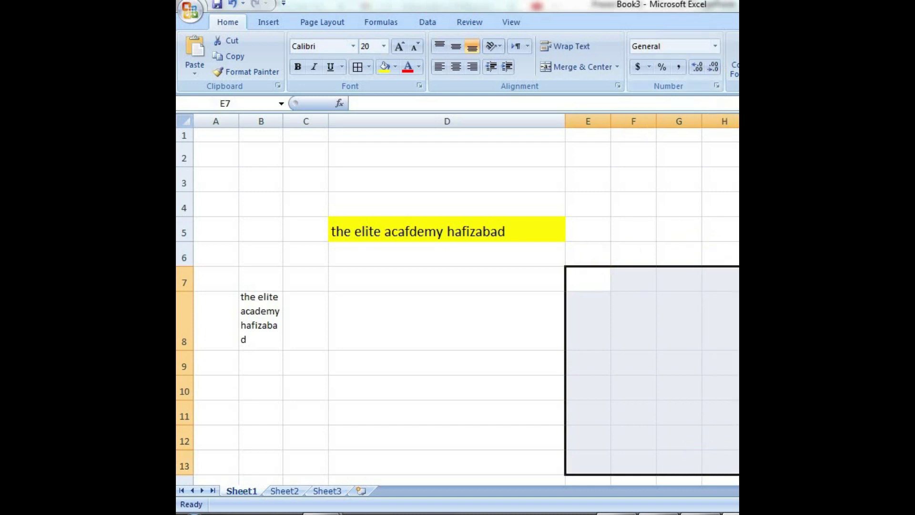
drag(702, 125, 693, 126)
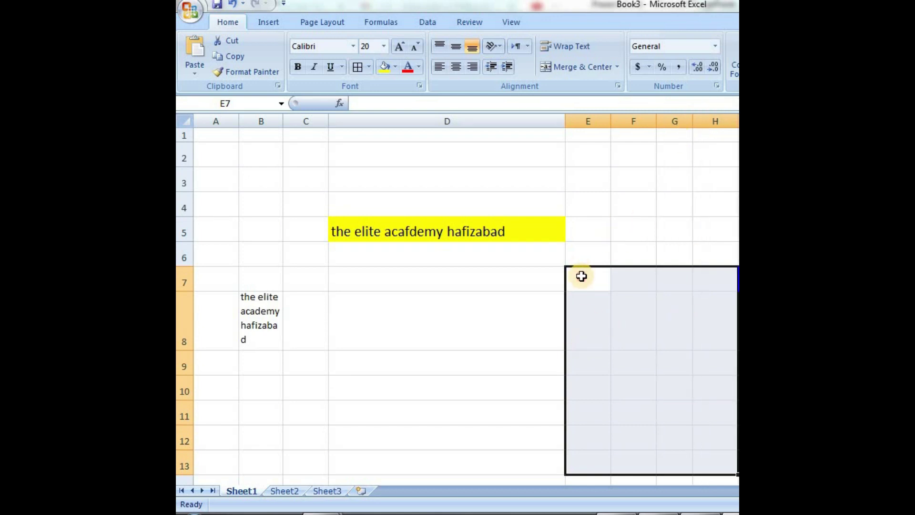
click(581, 276)
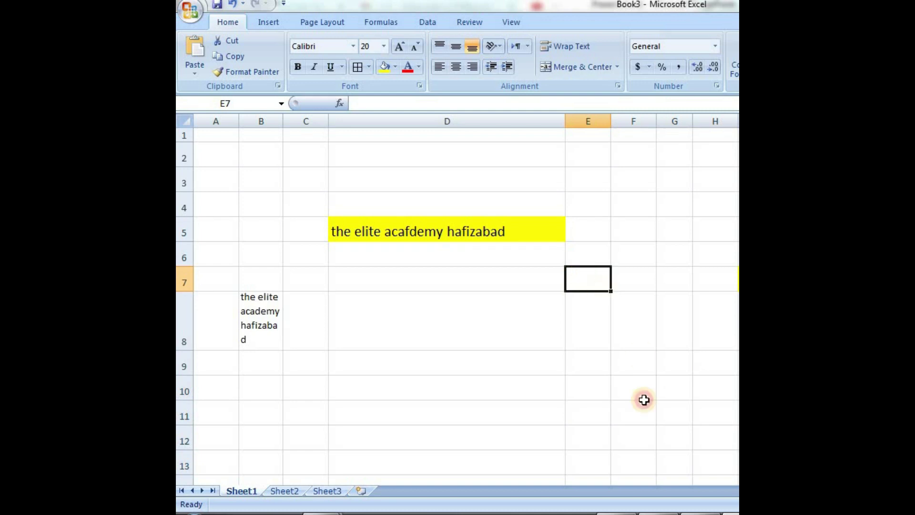
drag(581, 276, 703, 437)
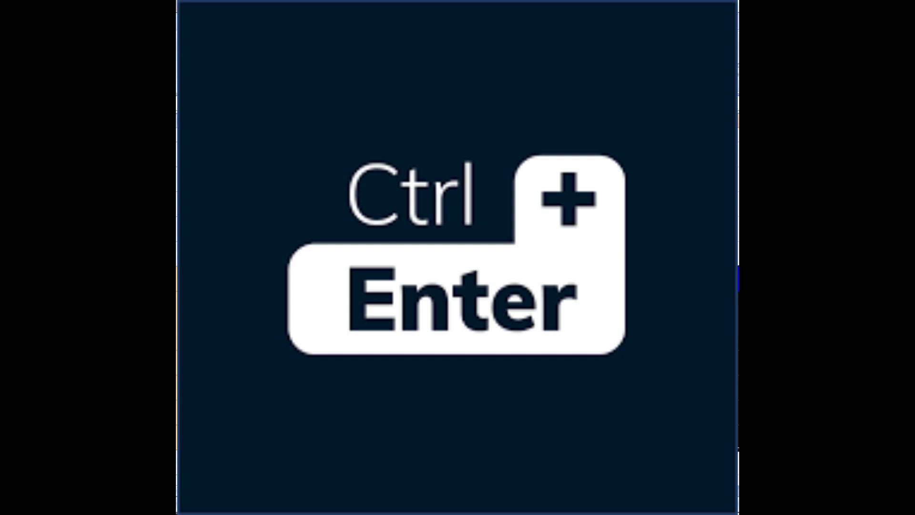
- Fill every cell of E7:H12 with 500 at once using Ctrl+Enter
key(ctrl+Return)
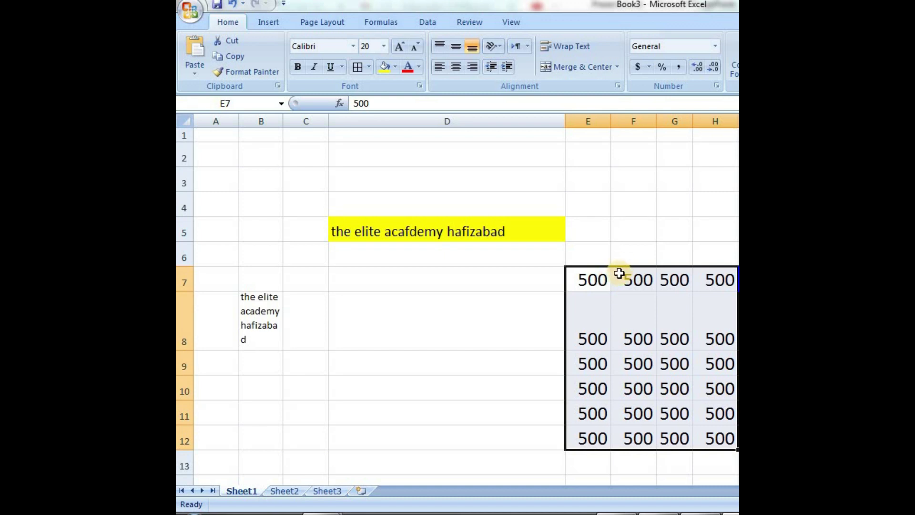
scroll(619, 273, down, 1)
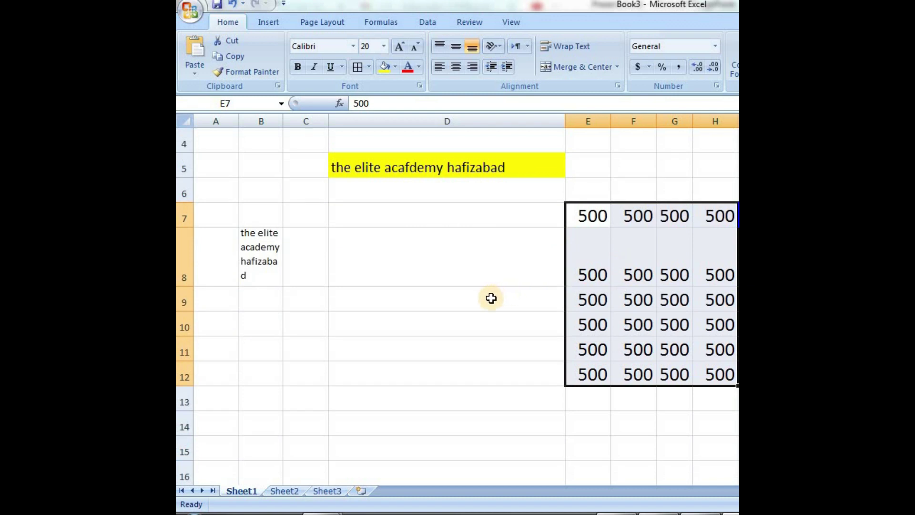
scroll(491, 298, down, 1)
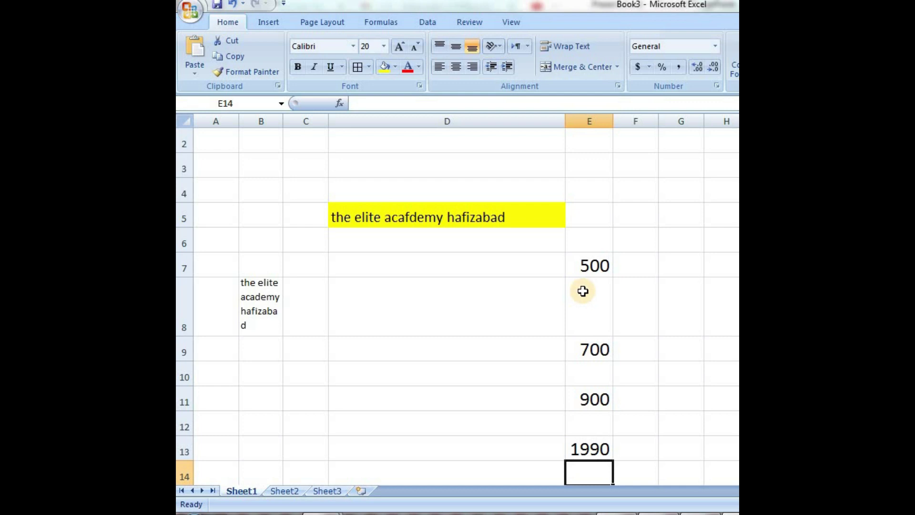
- Select the blank cells E8, E10 and E12 and fill them with 0 via Ctrl+Enter
ctrl+click(576, 290)
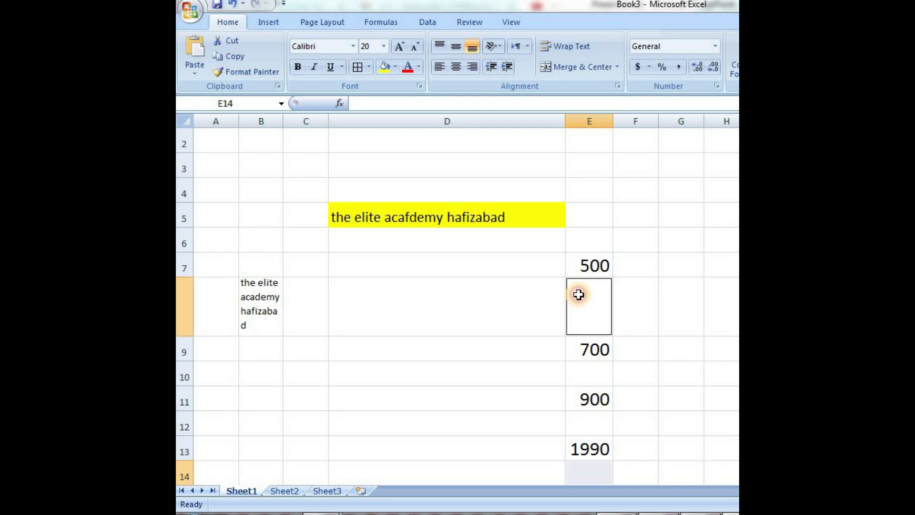
ctrl+click(578, 379)
ctrl+click(585, 430)
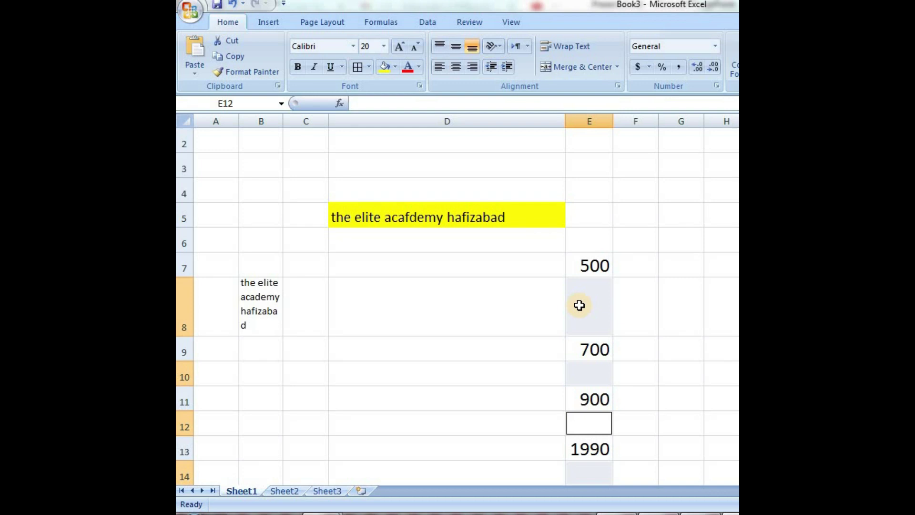
text(0)
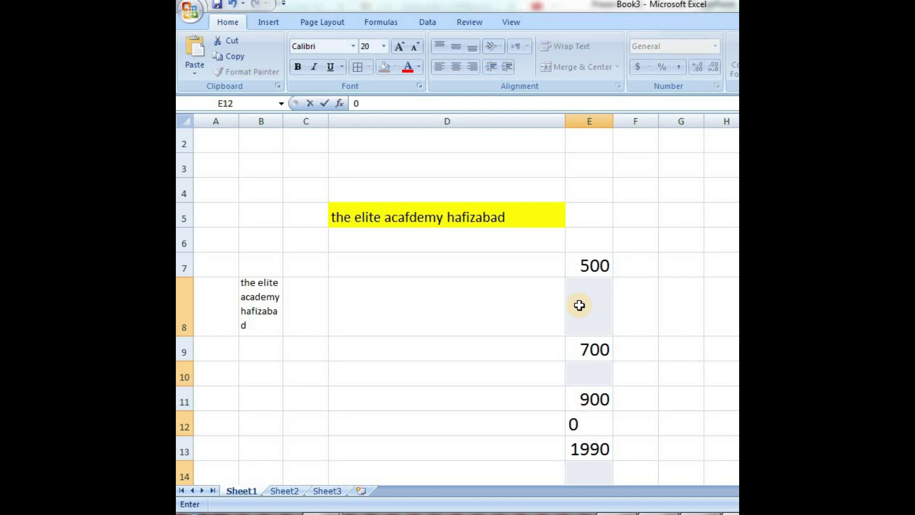
key(ctrl+Return)
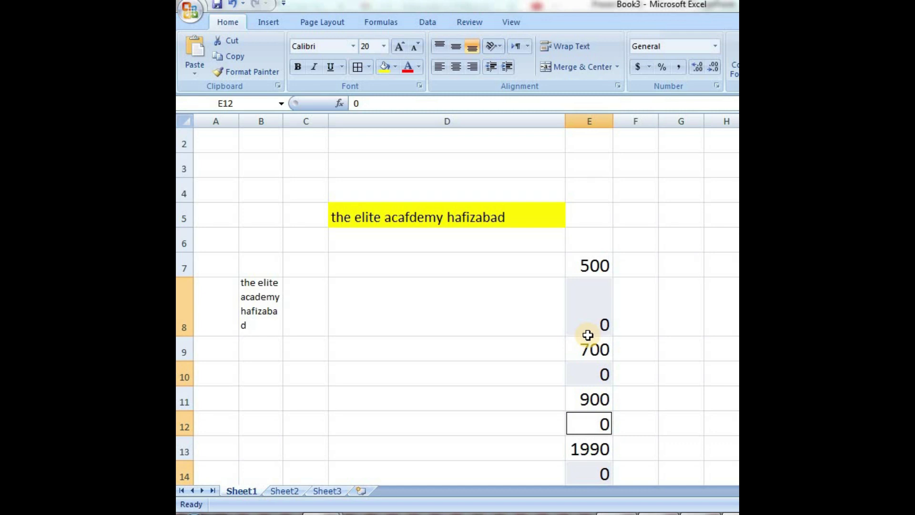
- Clear the zeros and enter 600 into all the selected blank cells with Ctrl+Enter
key(Delete)
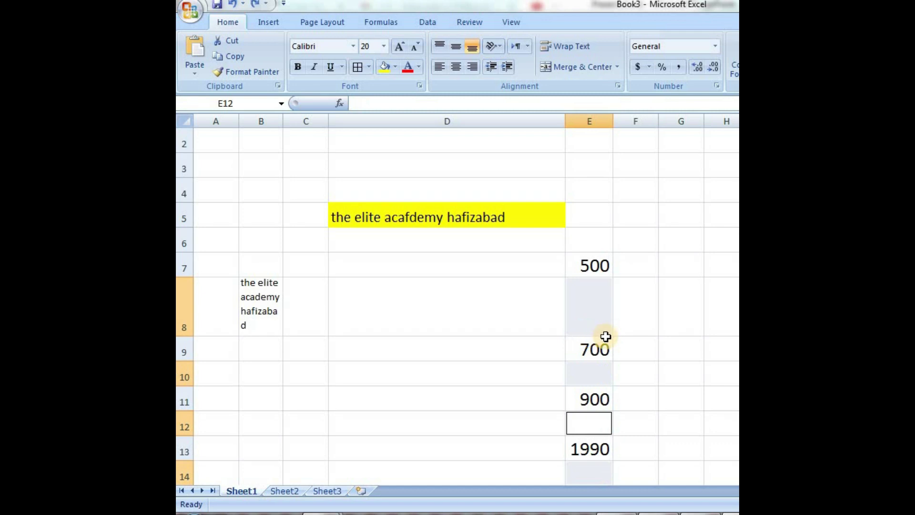
text(600)
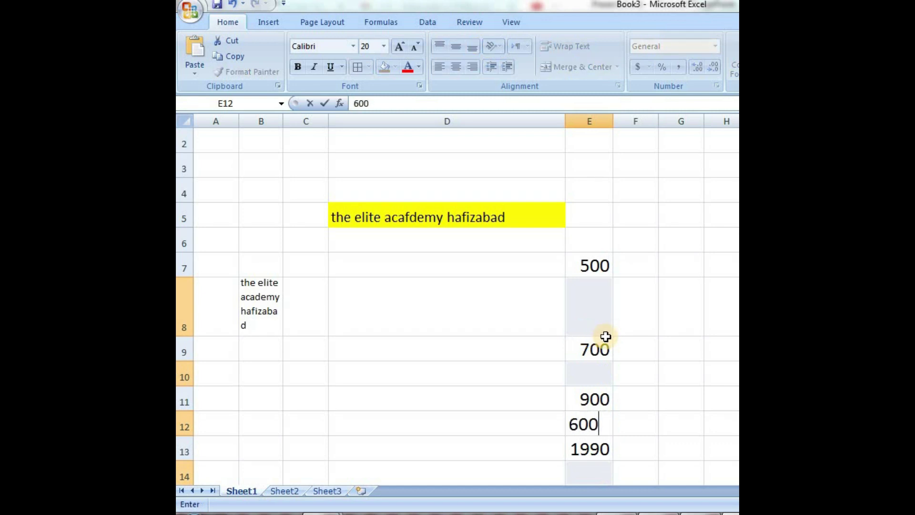
key(ctrl+Return)
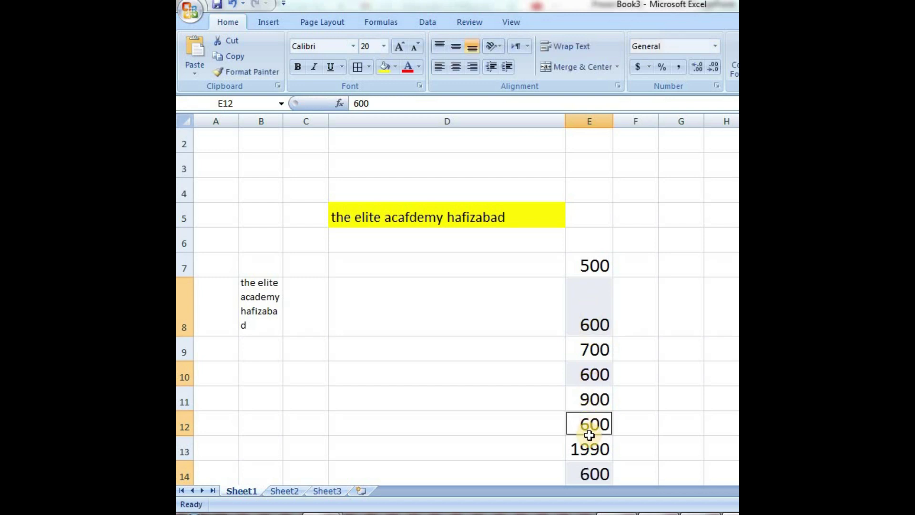
- Switch to Book1 and select the Class, Names and Marks table in G4:I16
scroll(590, 426, down, 1)
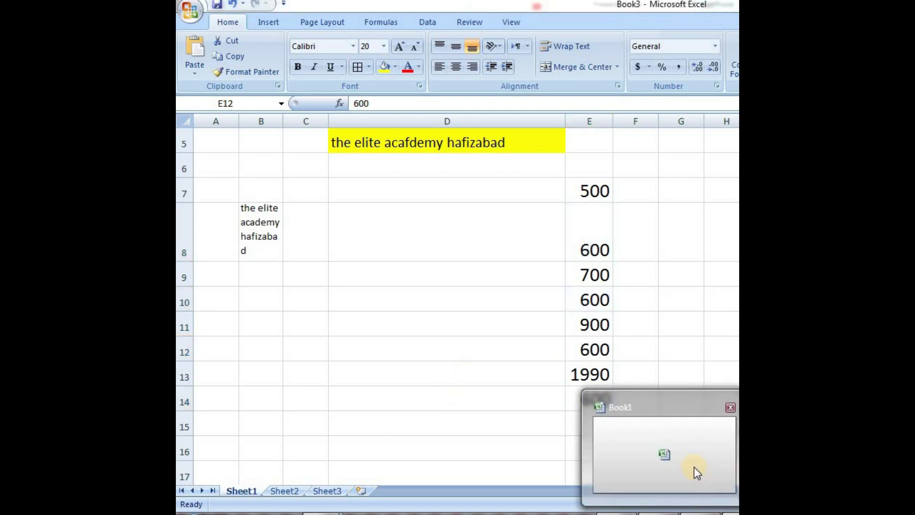
click(688, 466)
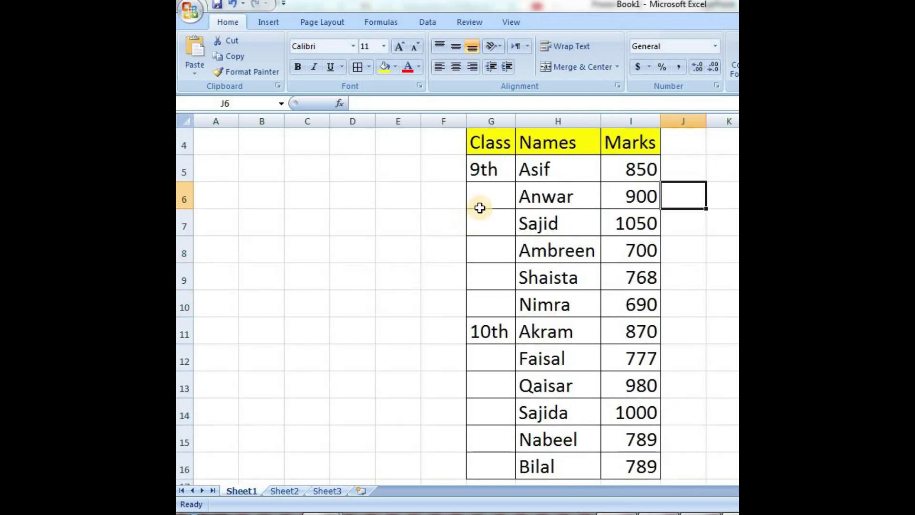
drag(482, 196, 487, 296)
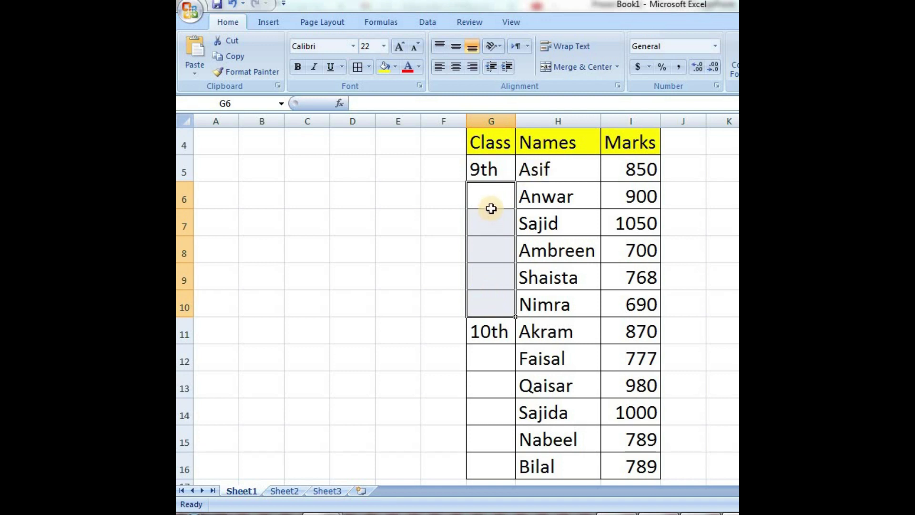
drag(490, 148, 637, 473)
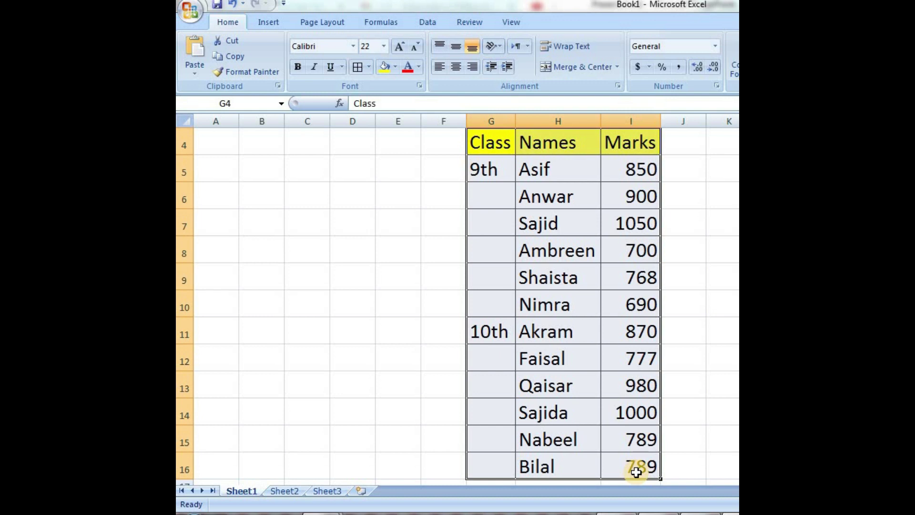
- Select only the blank cells in the table using Go To Special > Blanks
key(ctrl+g)
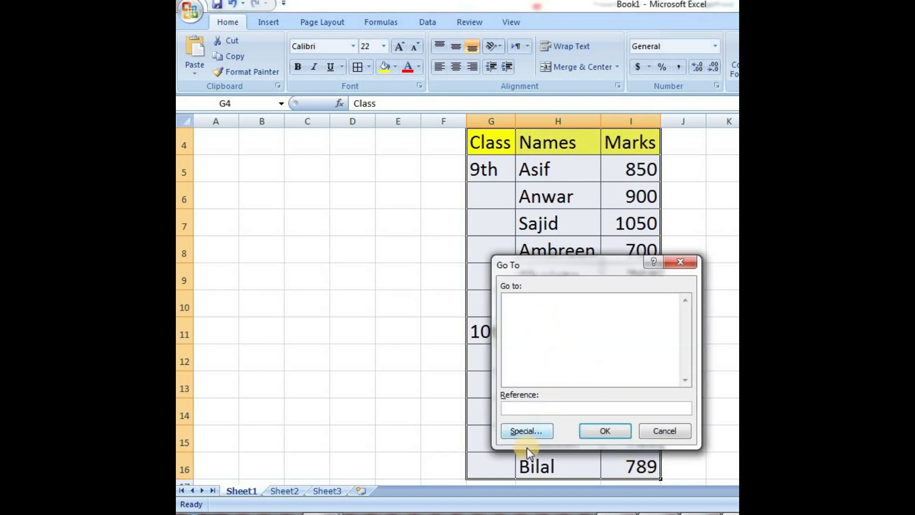
click(525, 429)
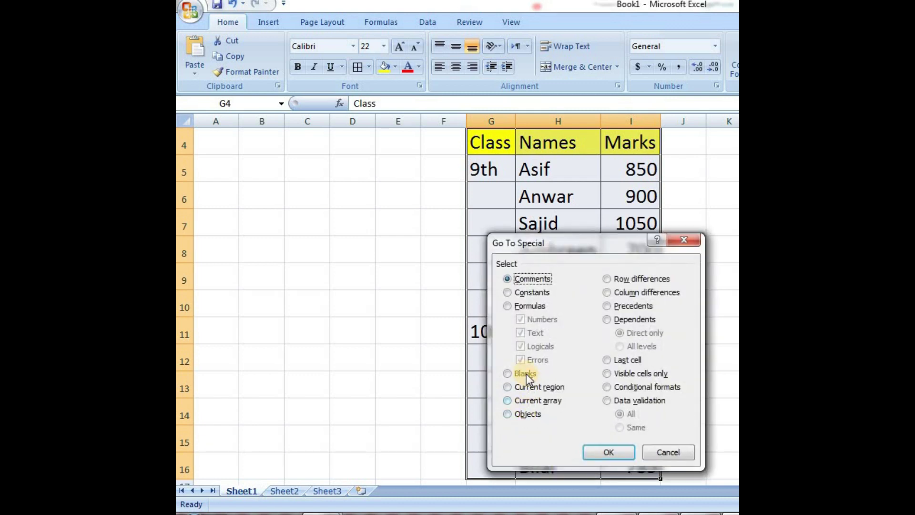
click(520, 372)
click(621, 453)
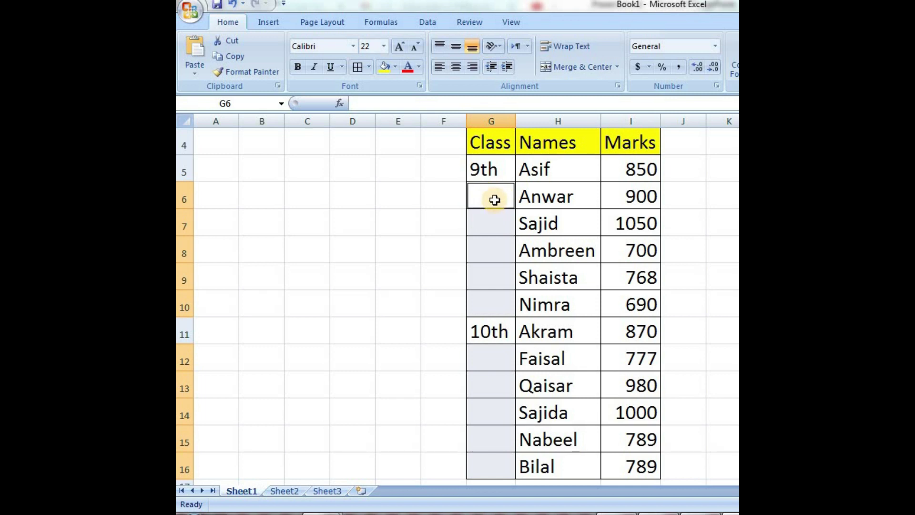
- Fill all blank Class cells with =G5 at once using Ctrl+Enter, then move to Sheet2
text(=)
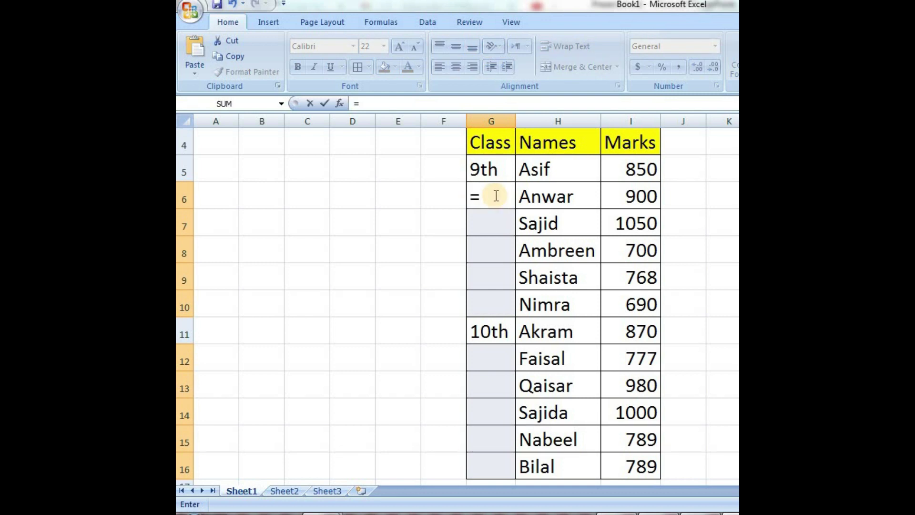
click(482, 170)
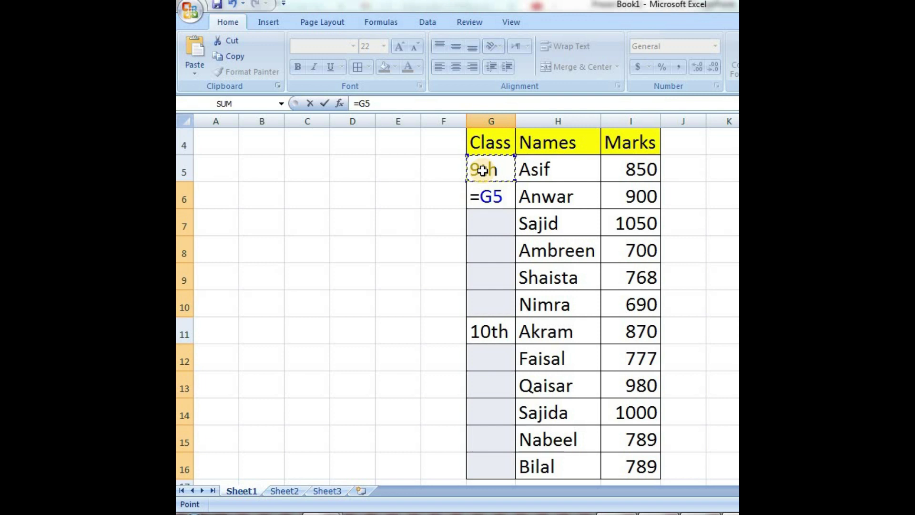
key(ctrl+Return)
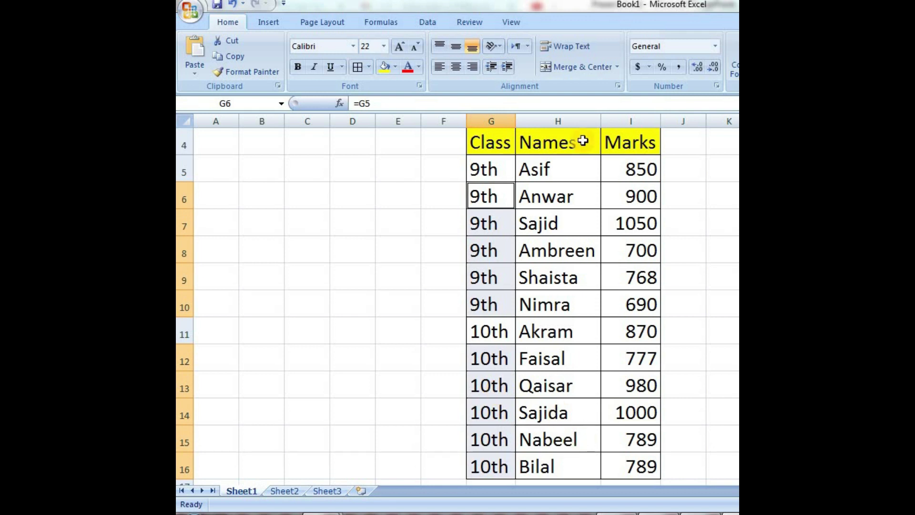
key(ctrl+Page_Down)
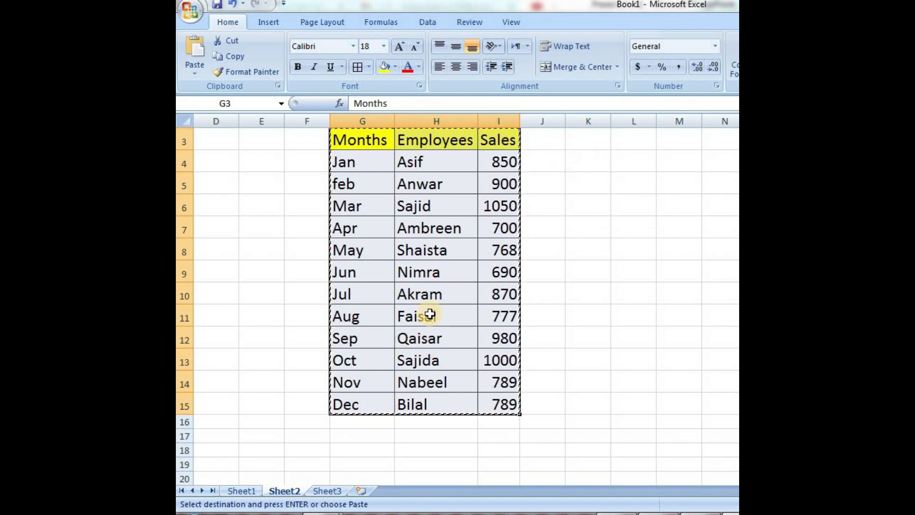
- Choose cell E18 below the Months table and show the Paste drop-down options
scroll(426, 313, down, 1)
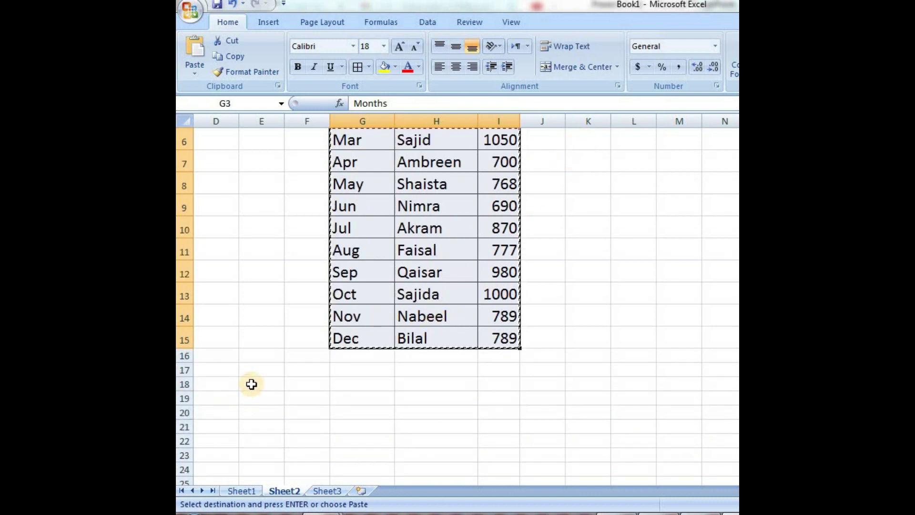
click(247, 383)
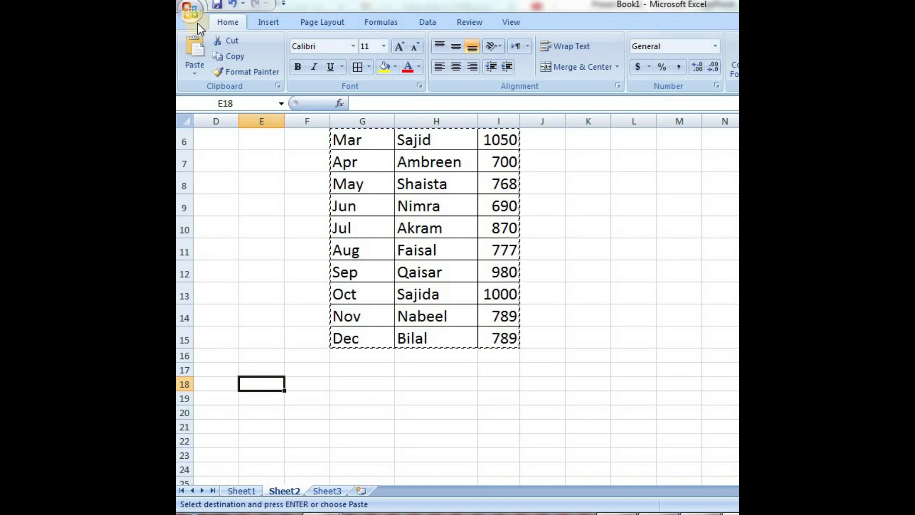
click(195, 68)
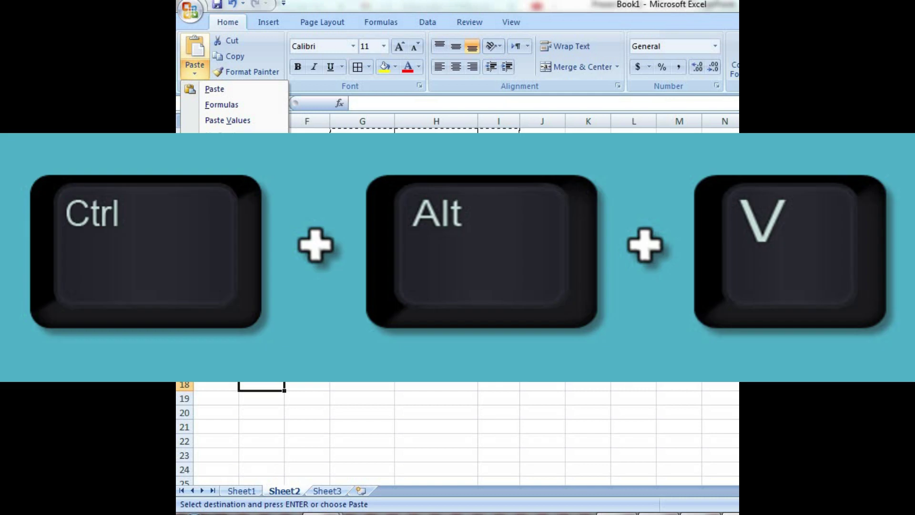
- Paste the Months table at E18 with Transpose enabled, then scroll to check the result
key(Escape)
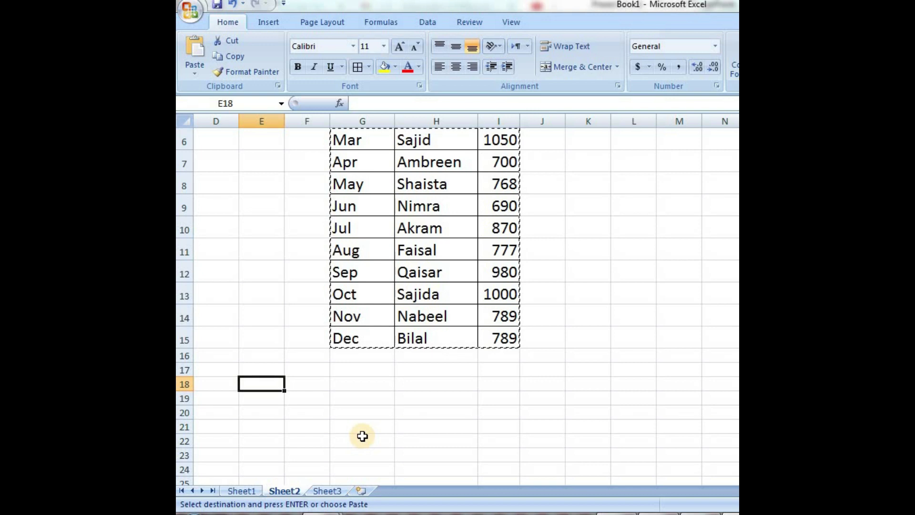
key(ctrl+alt+v)
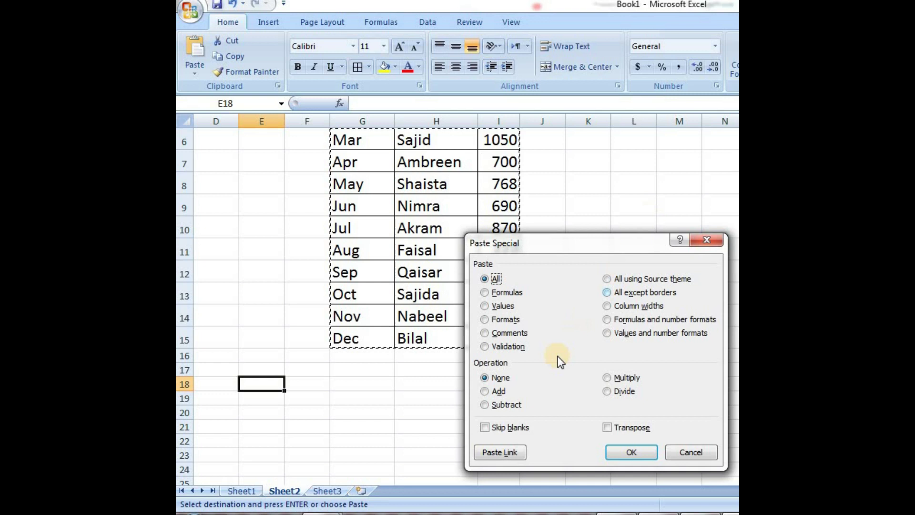
click(607, 428)
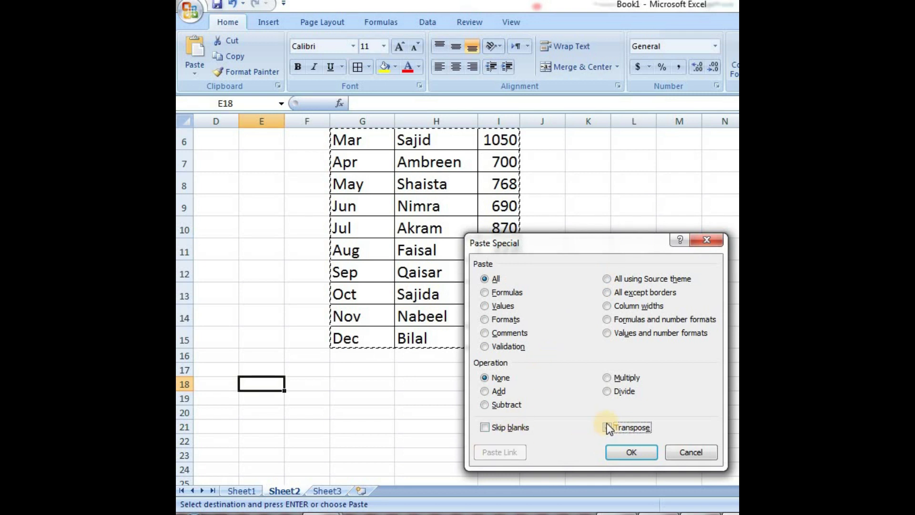
click(631, 452)
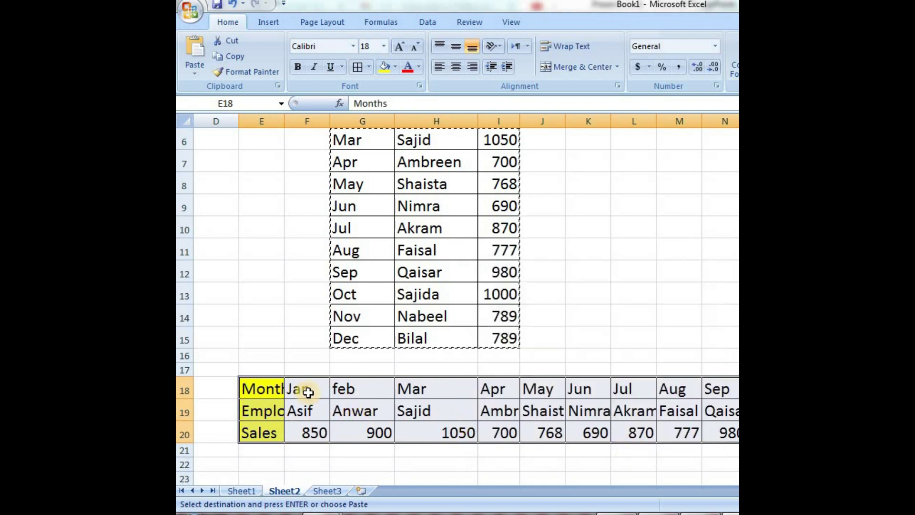
scroll(513, 342, up, 2)
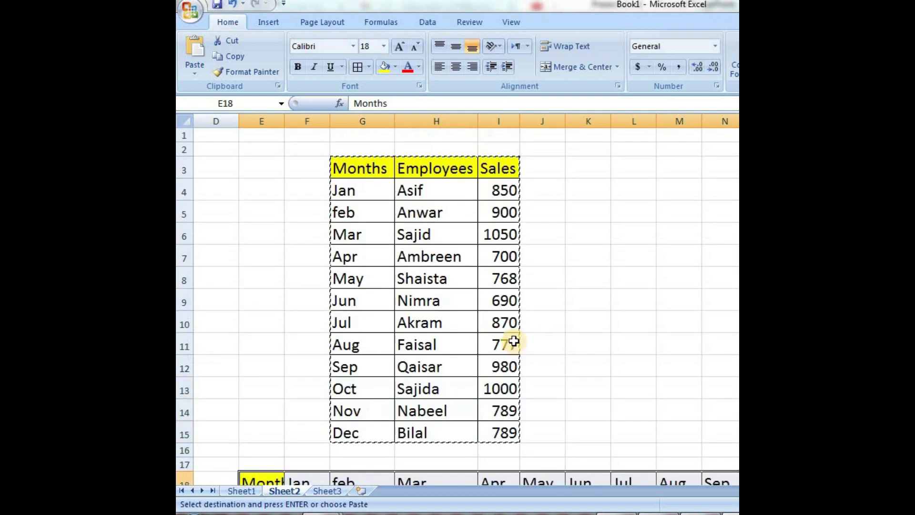
scroll(466, 259, down, 2)
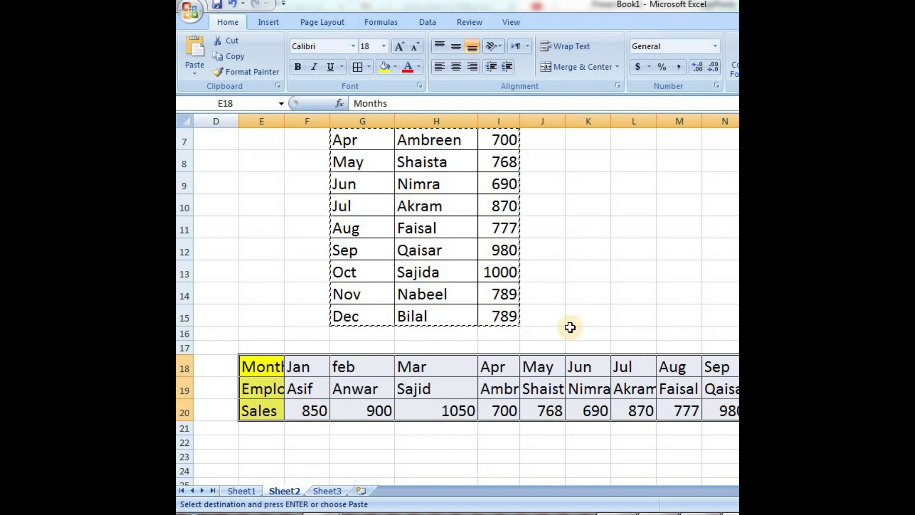
scroll(569, 327, up, 2)
scroll(570, 327, down, 2)
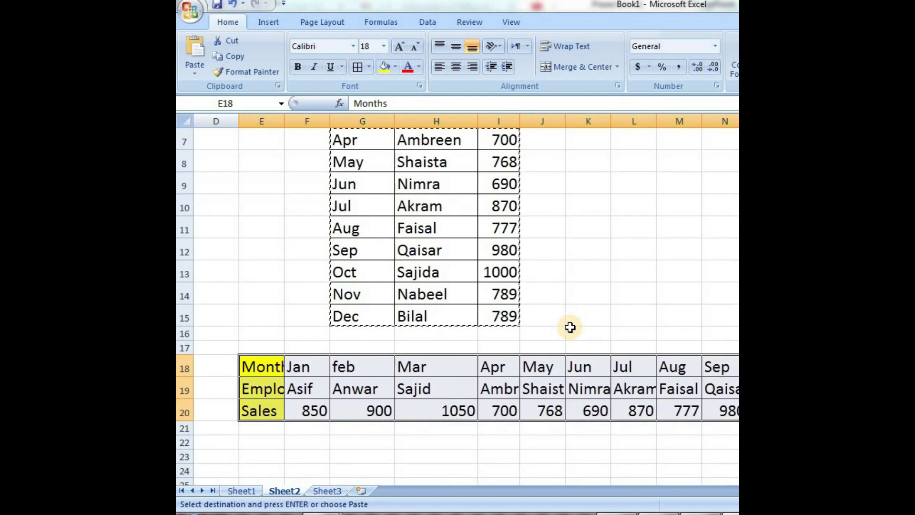